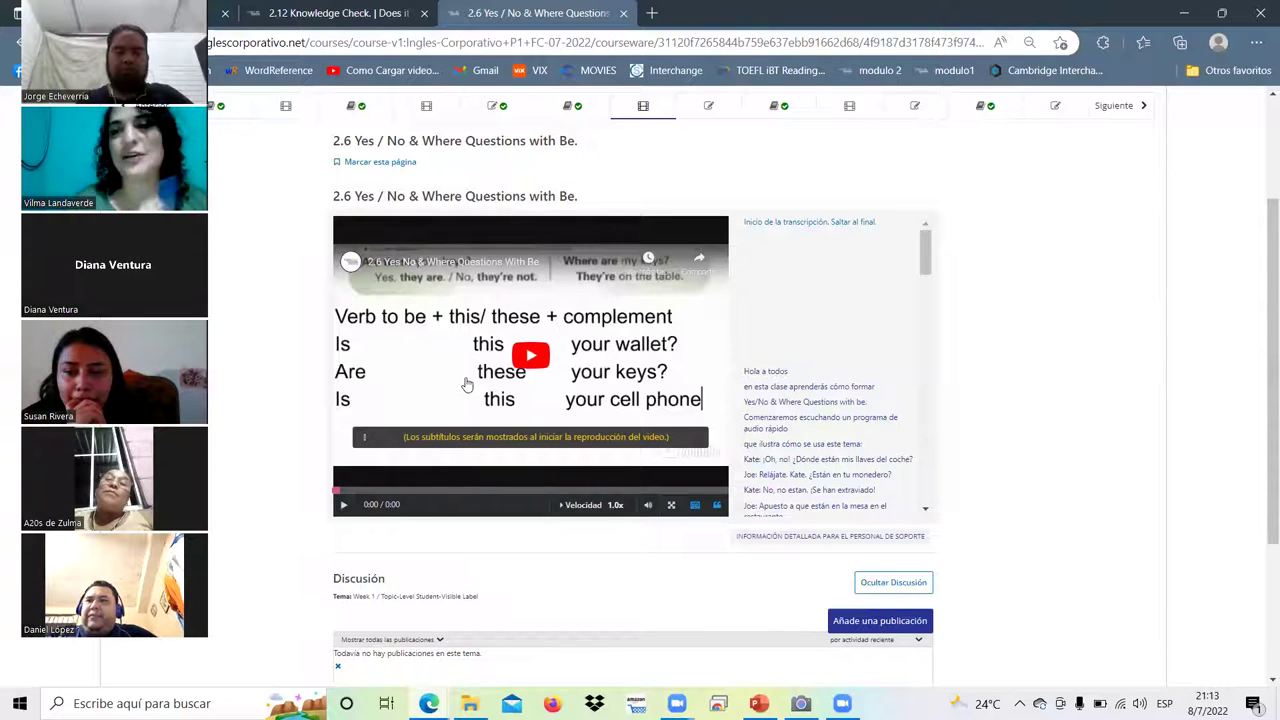
- Advance to the 2.7 Knowledge Check and go over its instructions
{"action": "scroll", "coordinate": [991, 258], "scroll_direction": "up", "scroll_amount": 1}
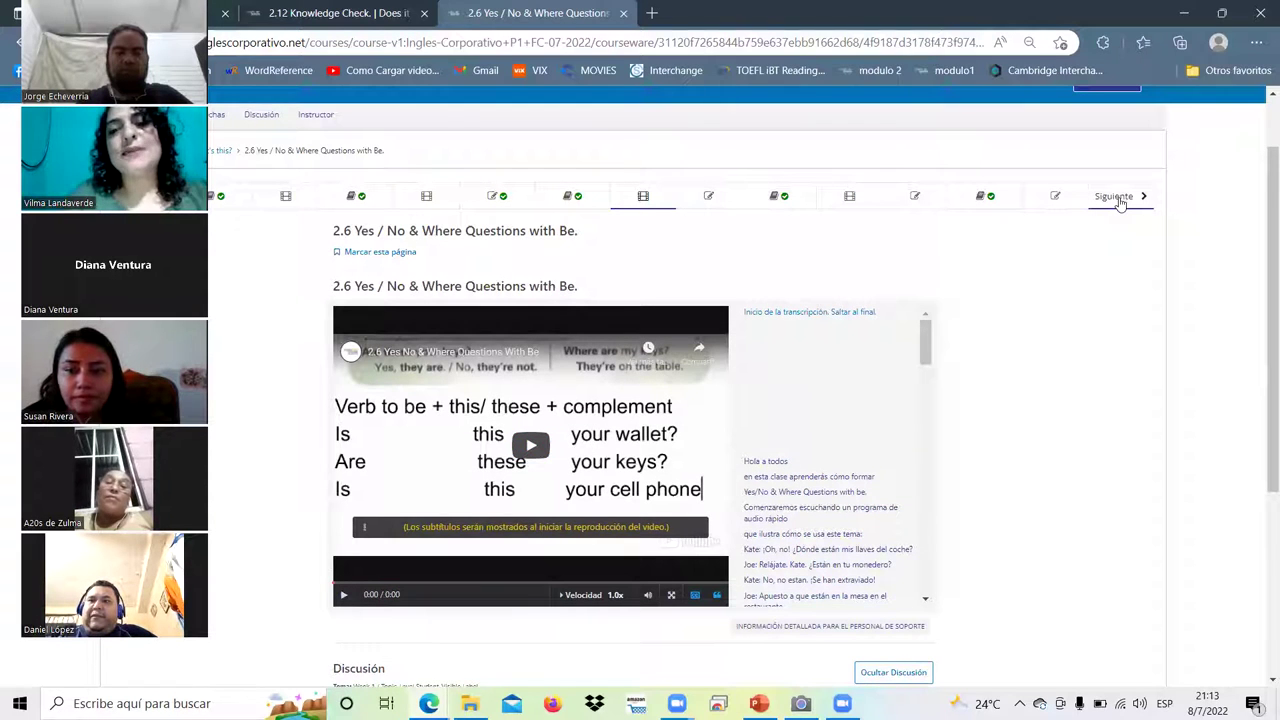
{"action": "left_click", "coordinate": [1116, 197]}
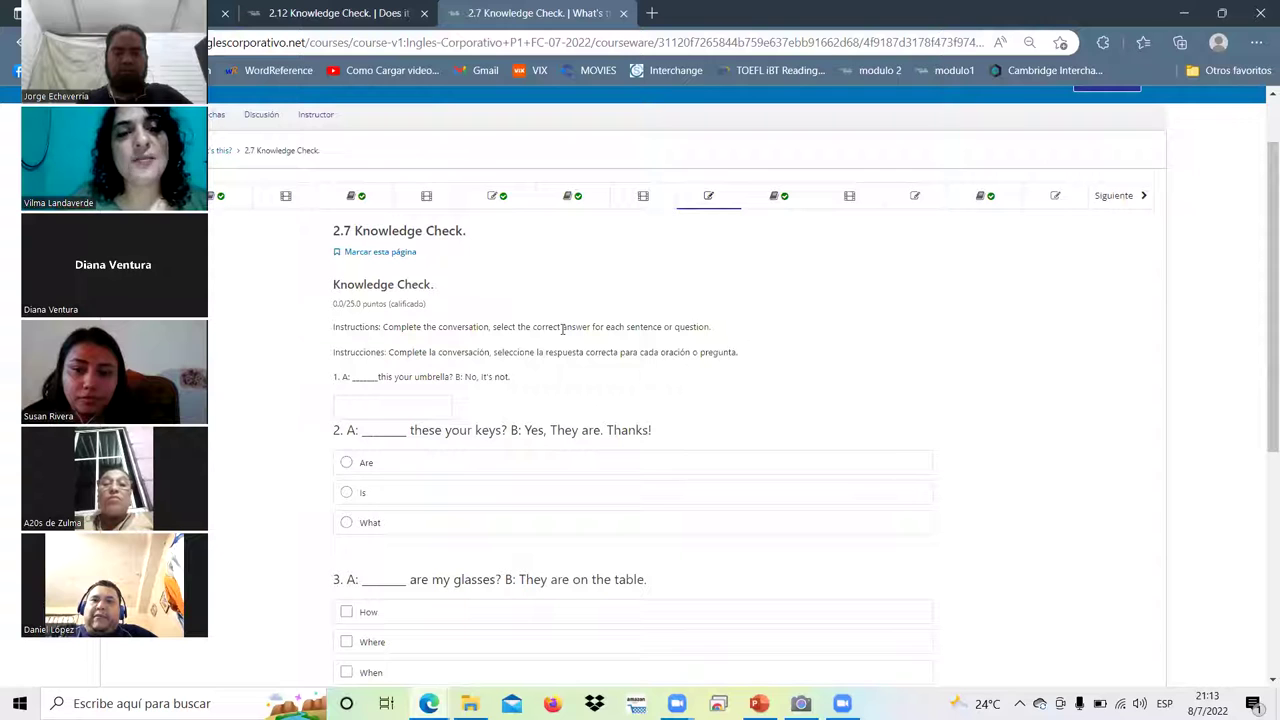
{"action": "left_click_drag", "start_coordinate": [564, 328], "coordinate": [502, 328]}
{"action": "left_click", "coordinate": [710, 327]}
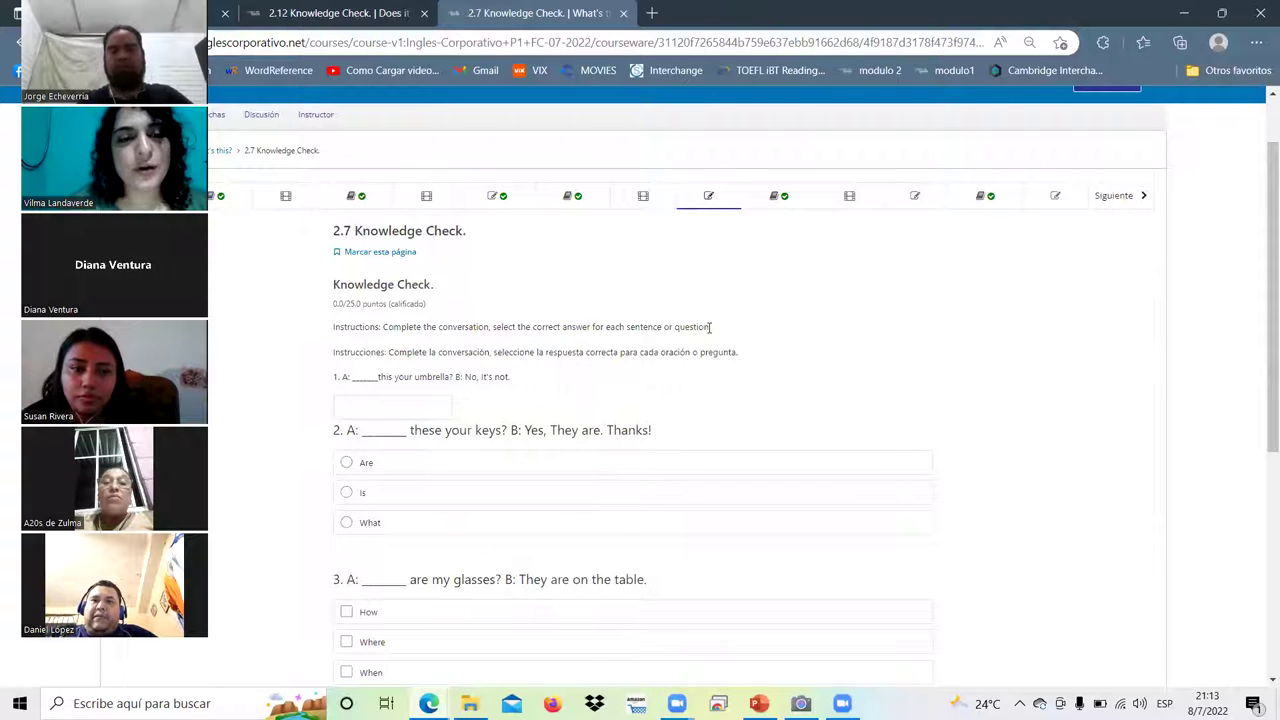
{"action": "scroll", "coordinate": [375, 360], "scroll_direction": "down", "scroll_amount": 1}
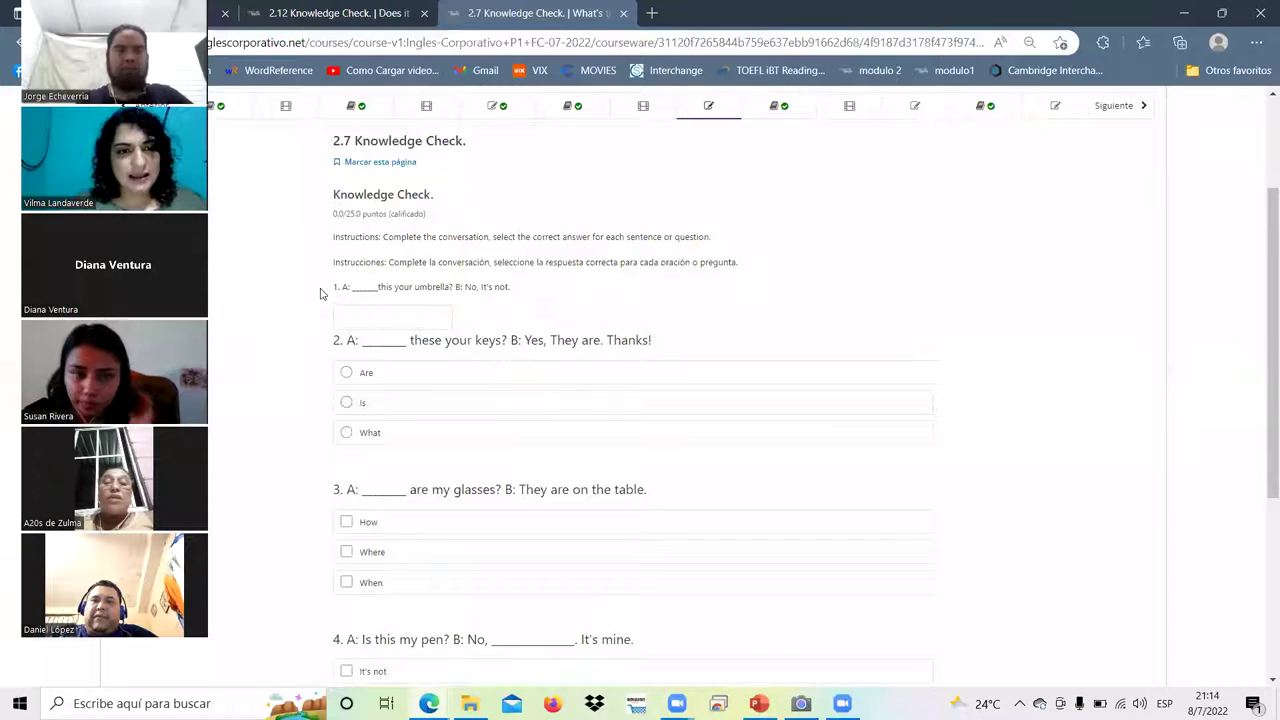
- Answer question 1, about the umbrella, with the saved entry "Is"
{"action": "triple_click", "coordinate": [554, 297]}
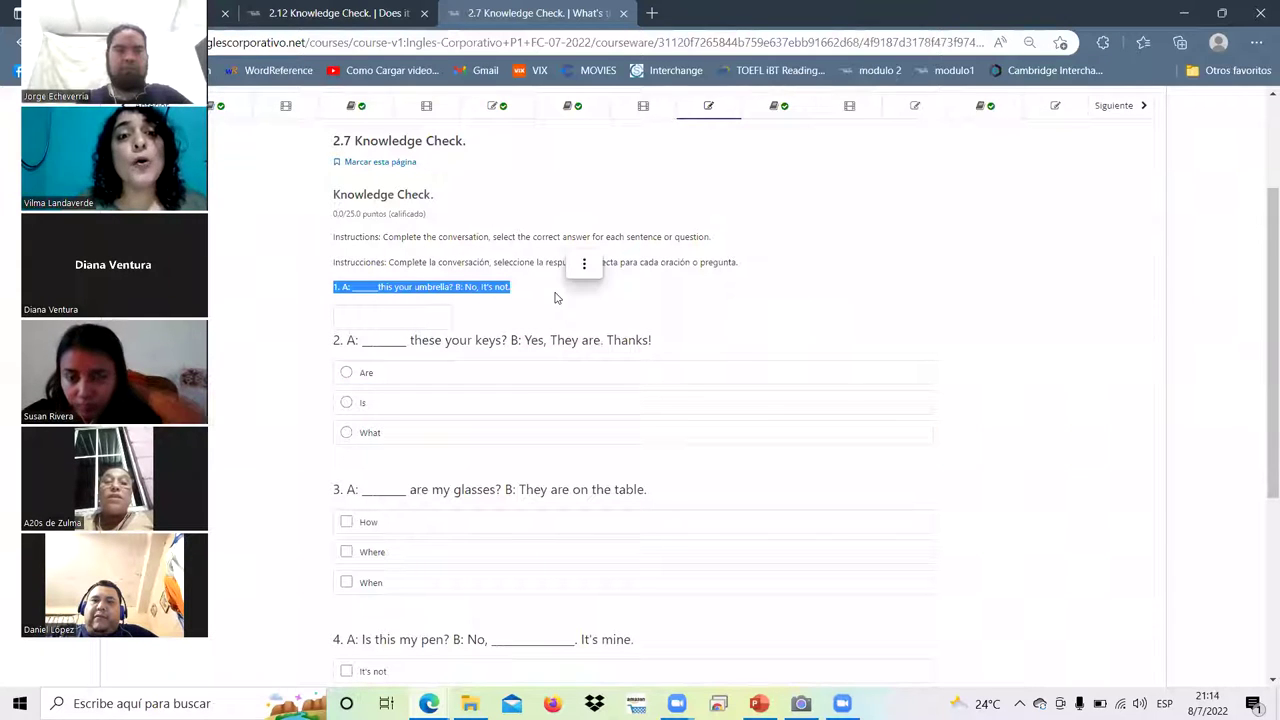
{"action": "left_click", "coordinate": [421, 318]}
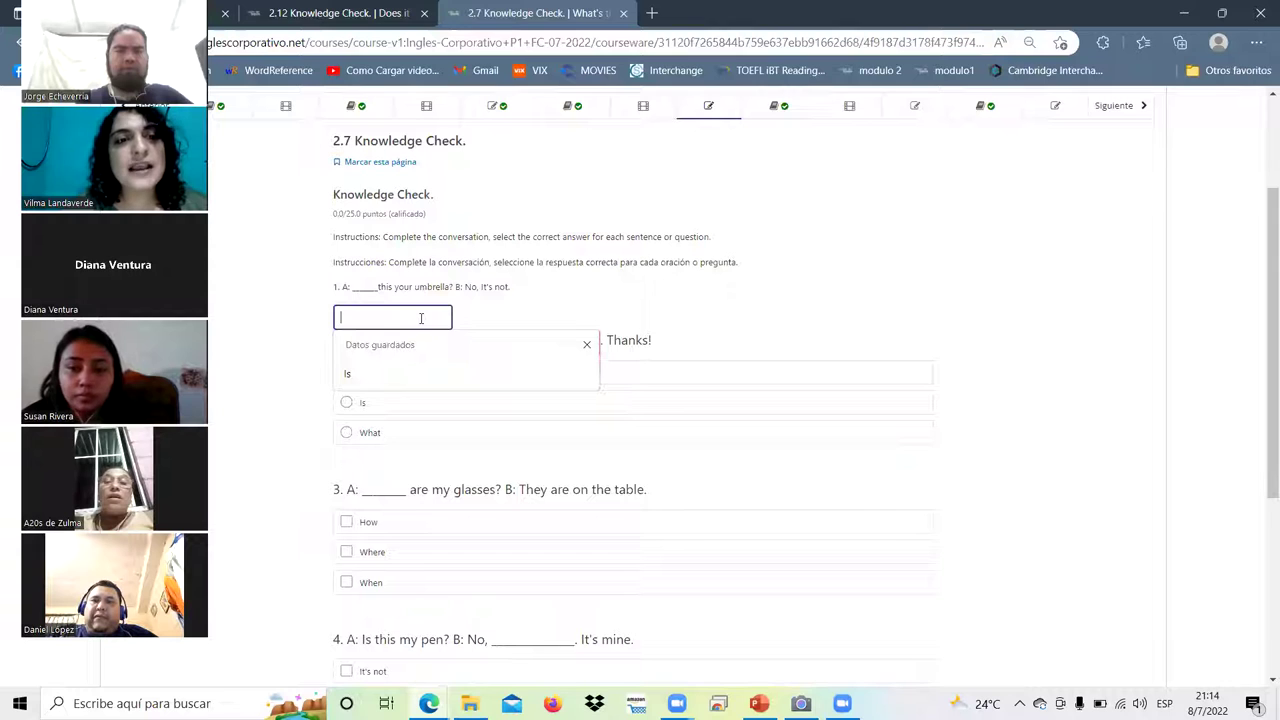
{"action": "left_click", "coordinate": [214, 336]}
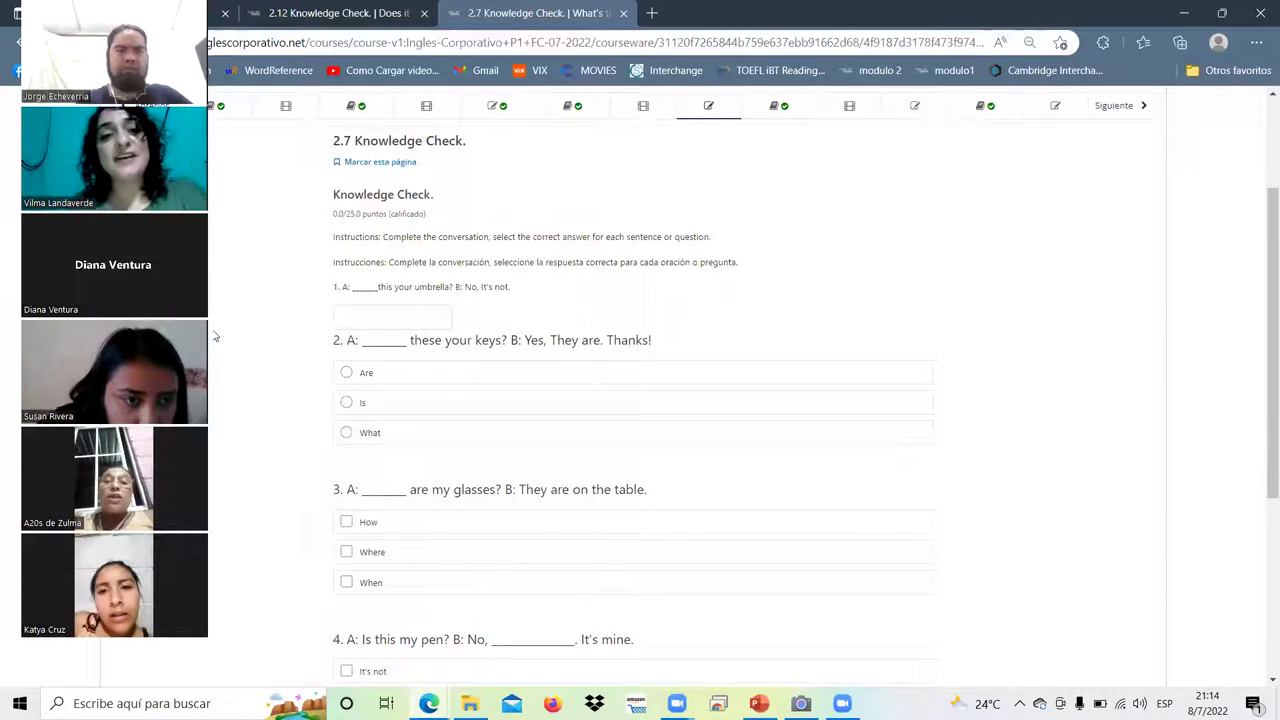
{"action": "left_click", "coordinate": [411, 317]}
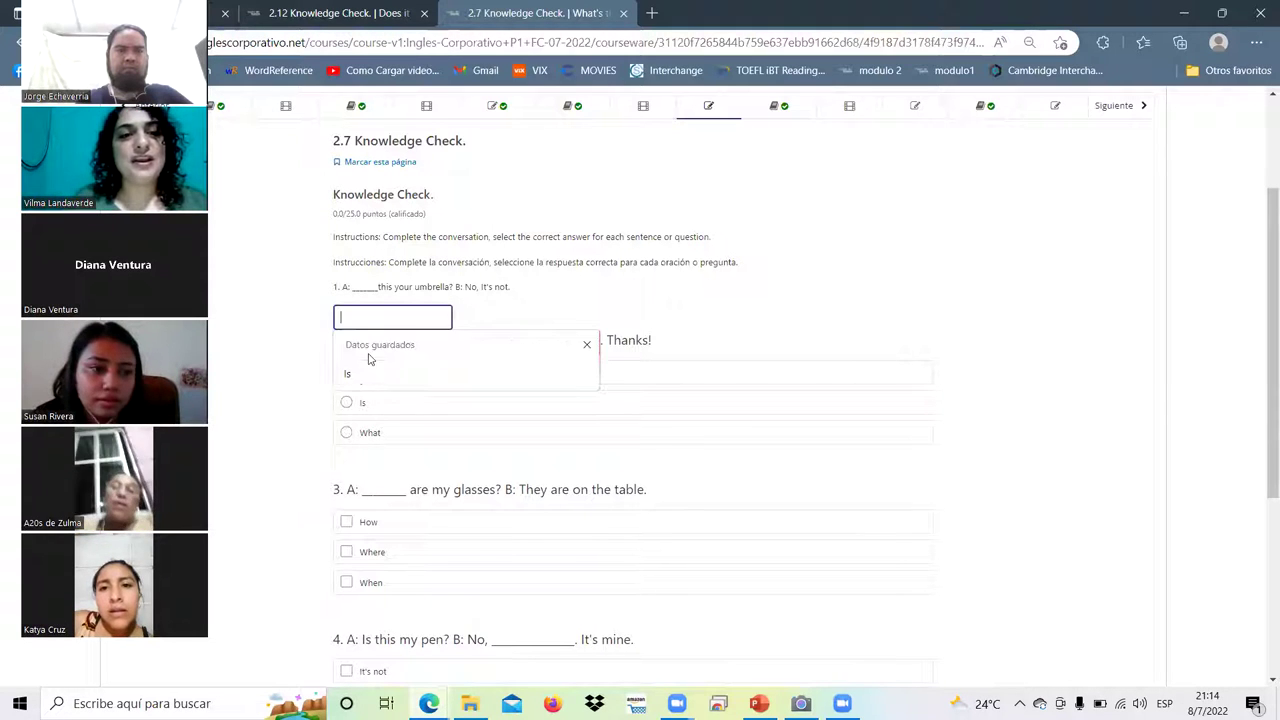
{"action": "left_click", "coordinate": [358, 372]}
{"action": "left_click", "coordinate": [226, 367]}
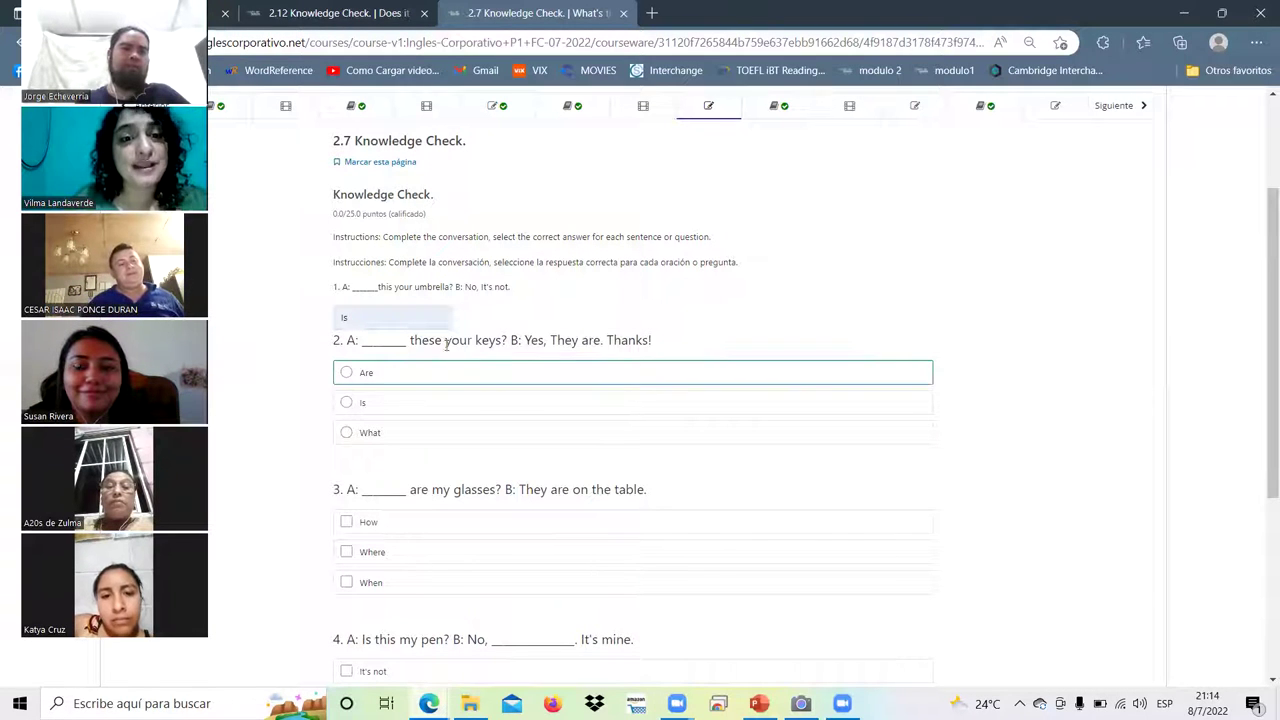
- Answer question 2 about the keys with "Are" and question 3 about the glasses with "Where"
{"action": "left_click", "coordinate": [360, 374]}
{"action": "scroll", "coordinate": [531, 419], "scroll_direction": "down", "scroll_amount": 2}
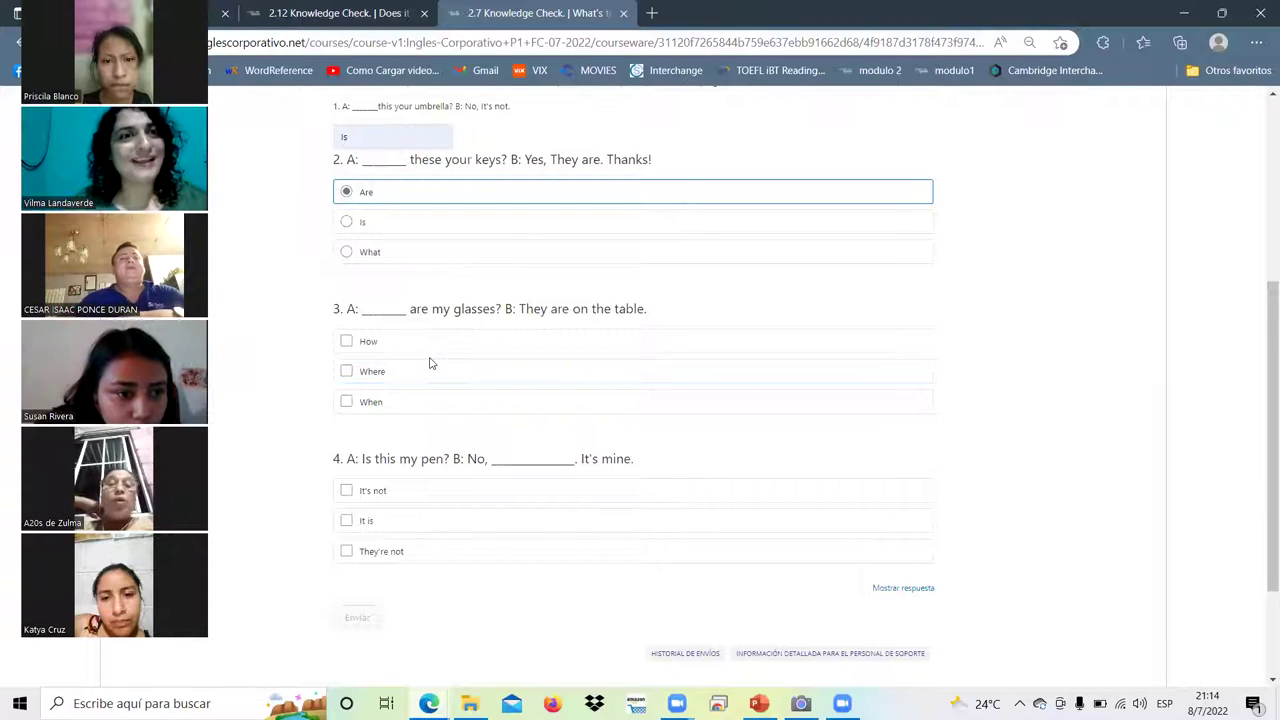
{"action": "left_click", "coordinate": [347, 375]}
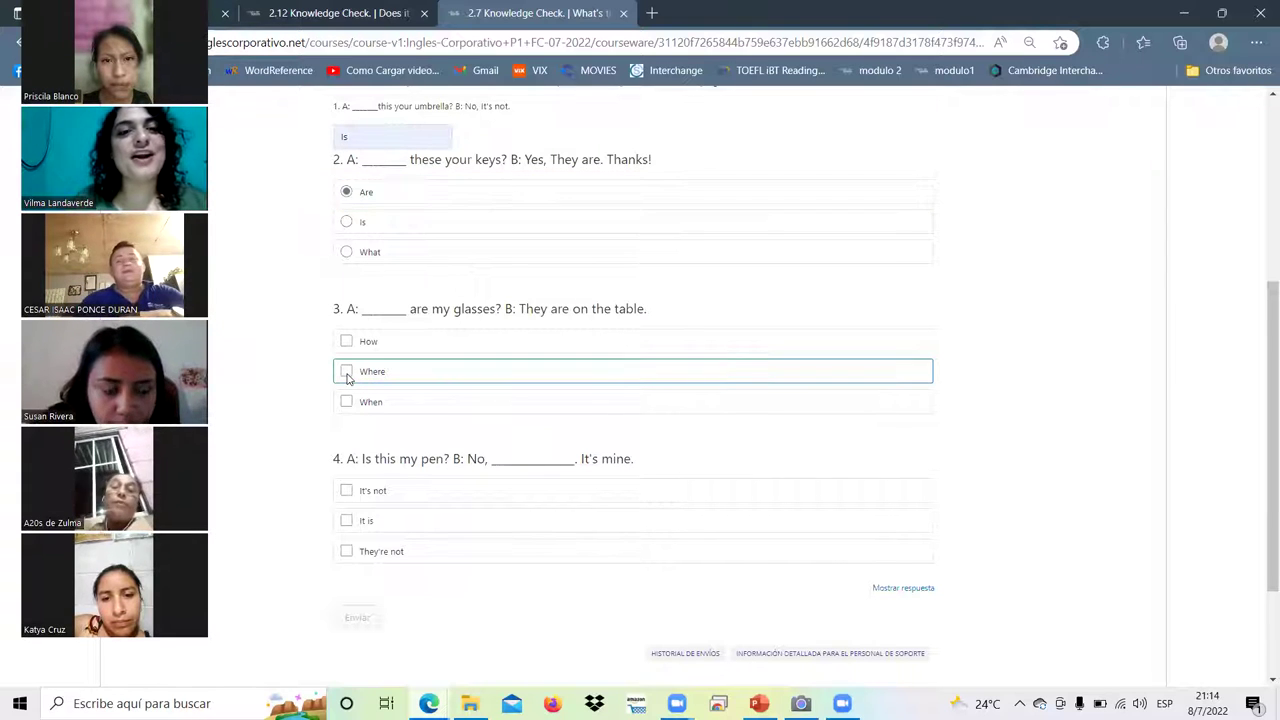
{"action": "left_click", "coordinate": [347, 374]}
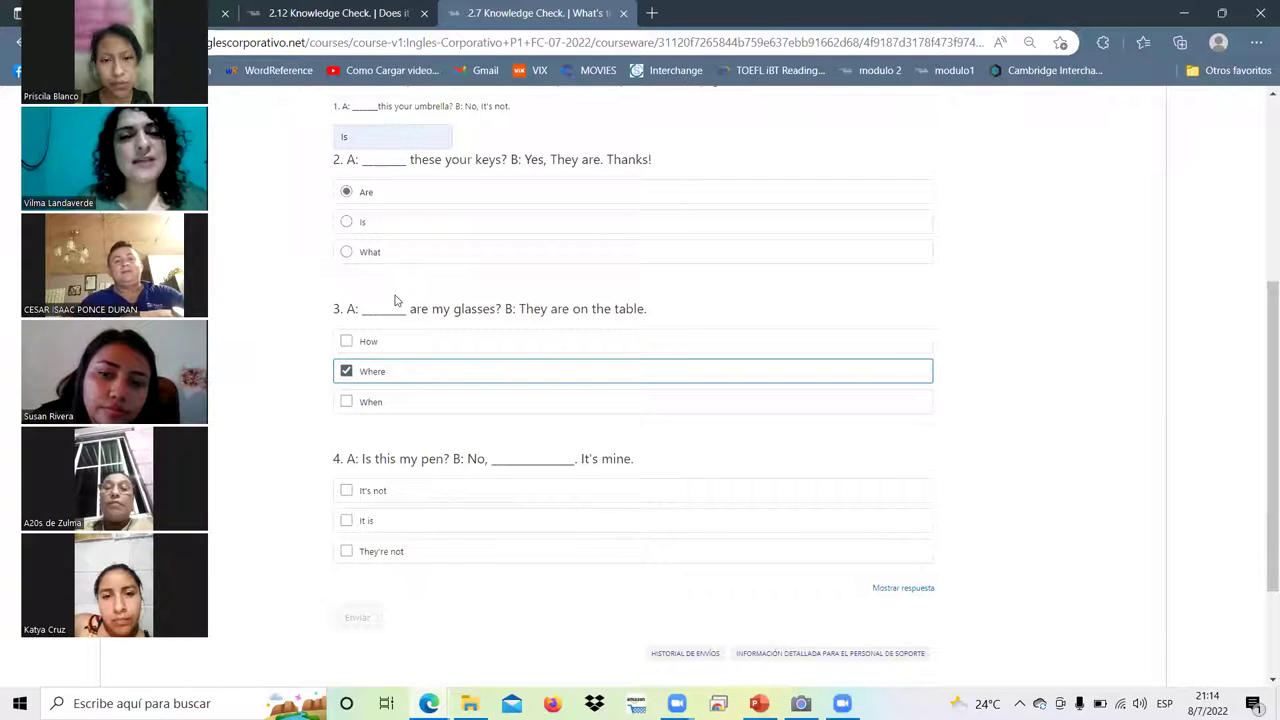
{"action": "left_click", "coordinate": [438, 308]}
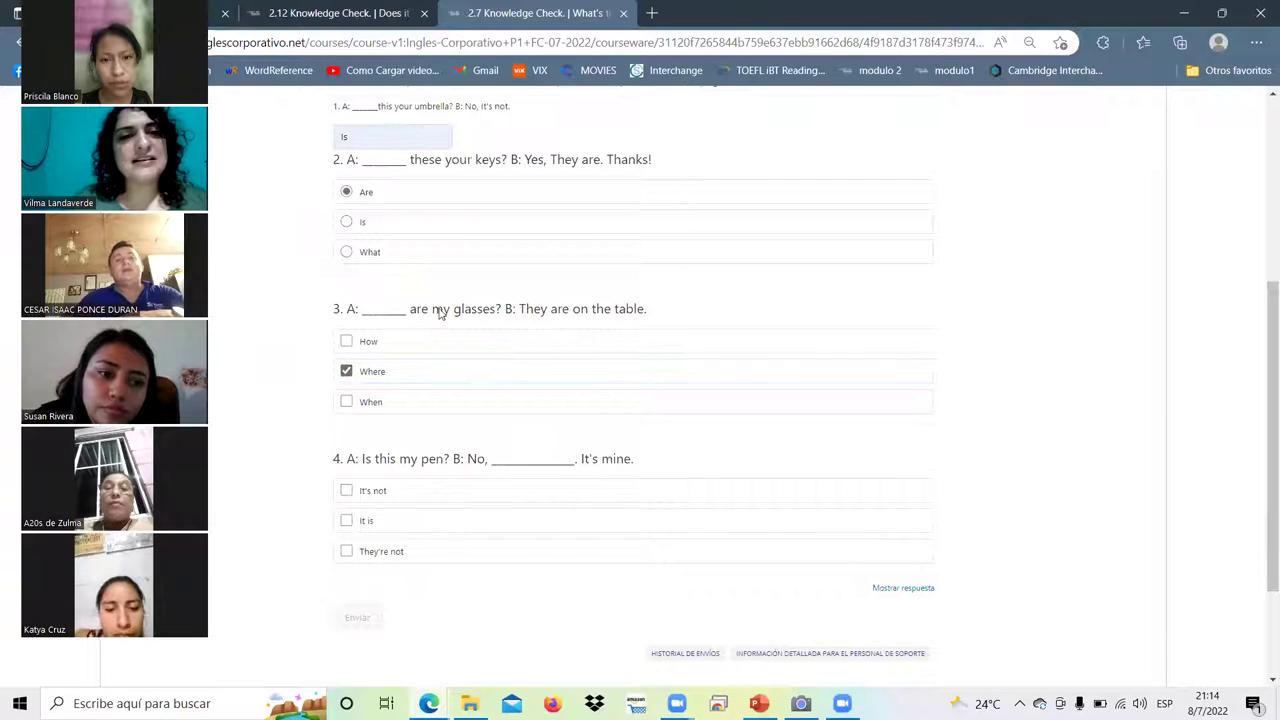
{"action": "double_click", "coordinate": [441, 309]}
{"action": "double_click", "coordinate": [534, 309]}
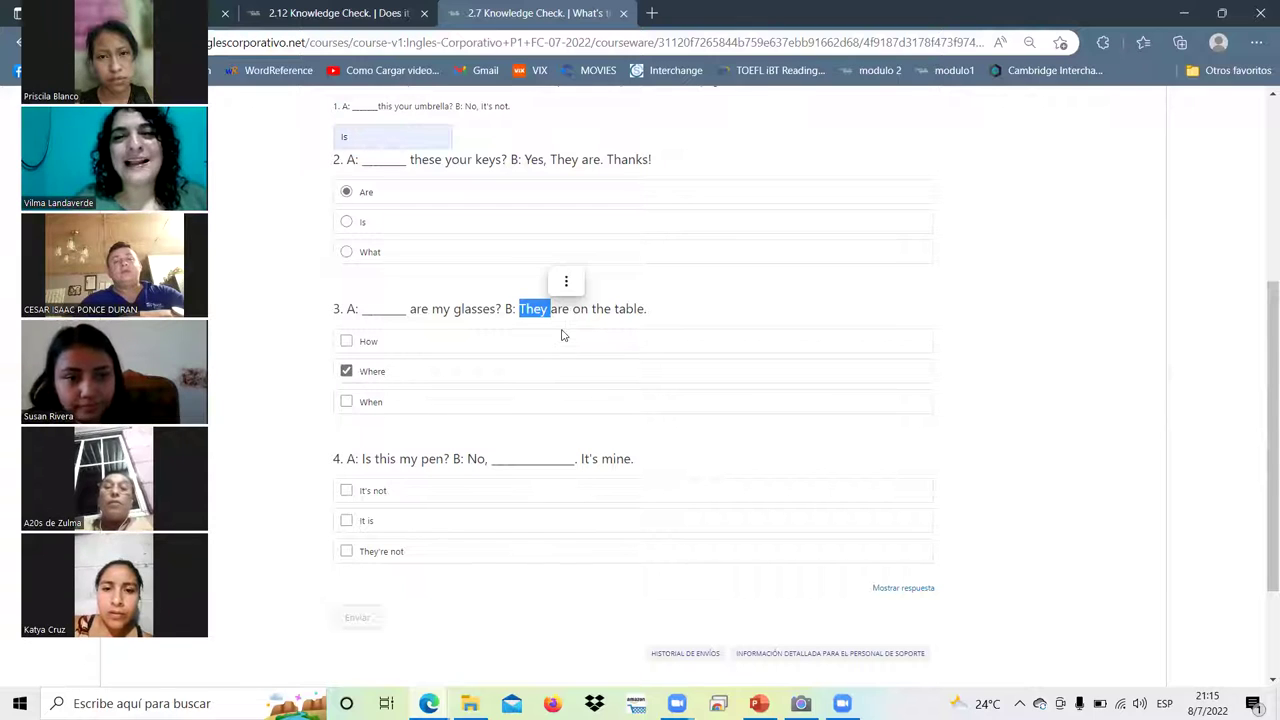
{"action": "double_click", "coordinate": [562, 338]}
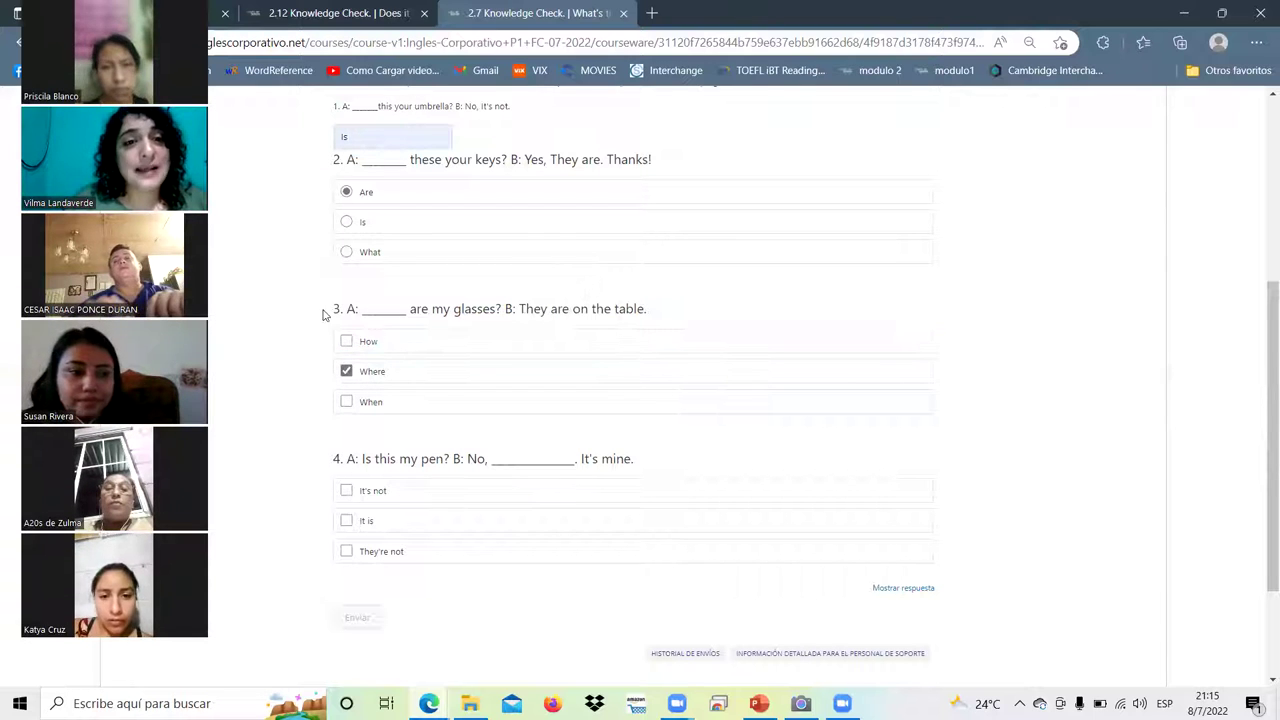
{"action": "left_click", "coordinate": [352, 377]}
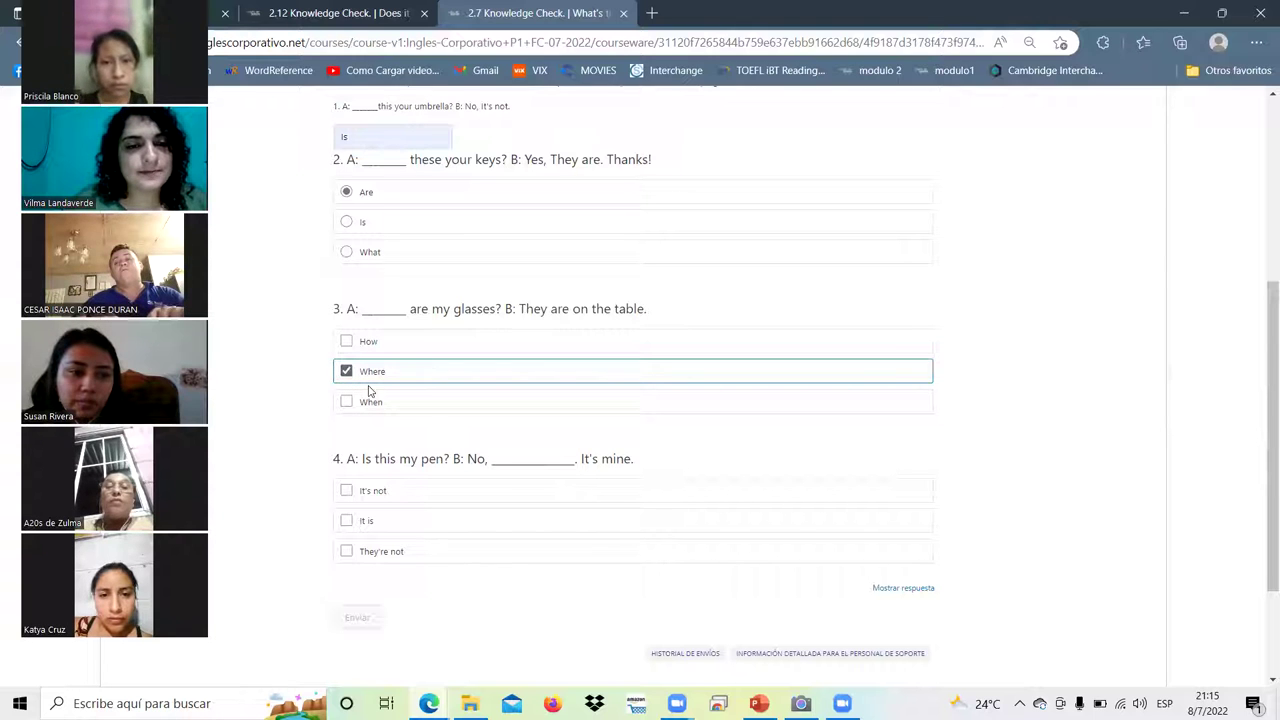
- Answer question 4 about the pen with "It's not" and submit the knowledge check
{"action": "scroll", "coordinate": [387, 415], "scroll_direction": "down", "scroll_amount": 1}
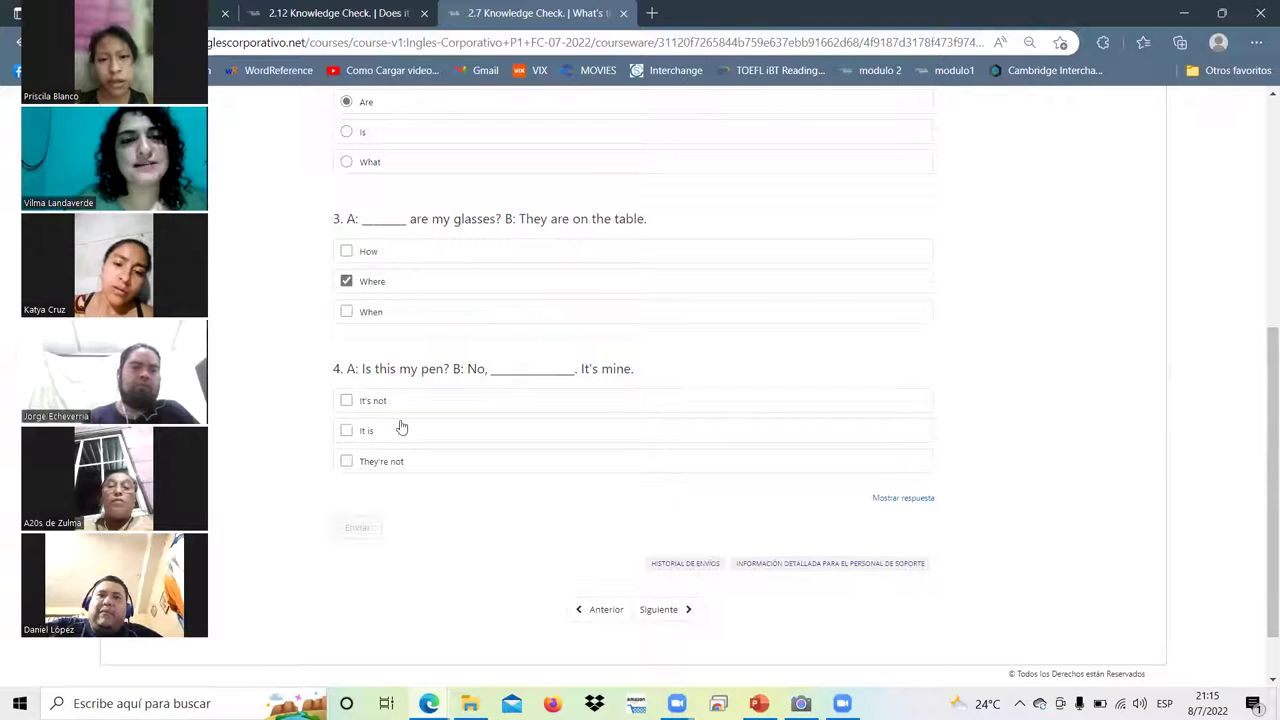
{"action": "left_click", "coordinate": [354, 404]}
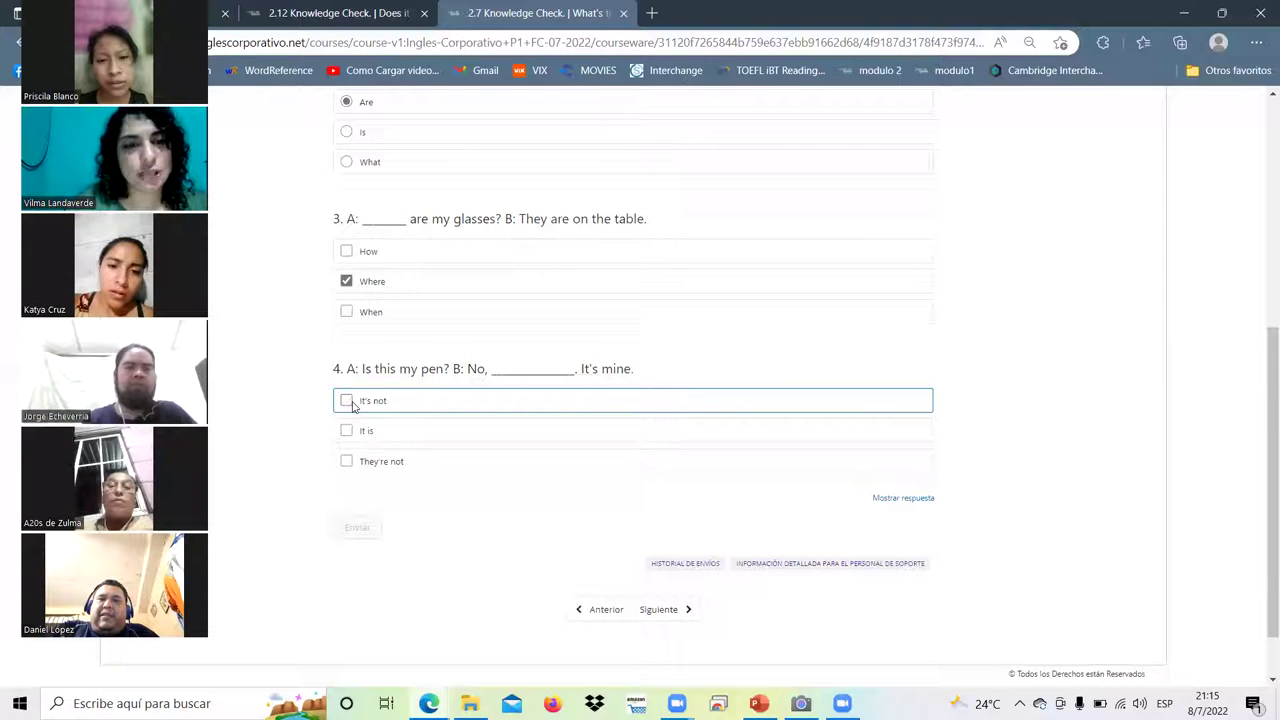
{"action": "left_click", "coordinate": [348, 402]}
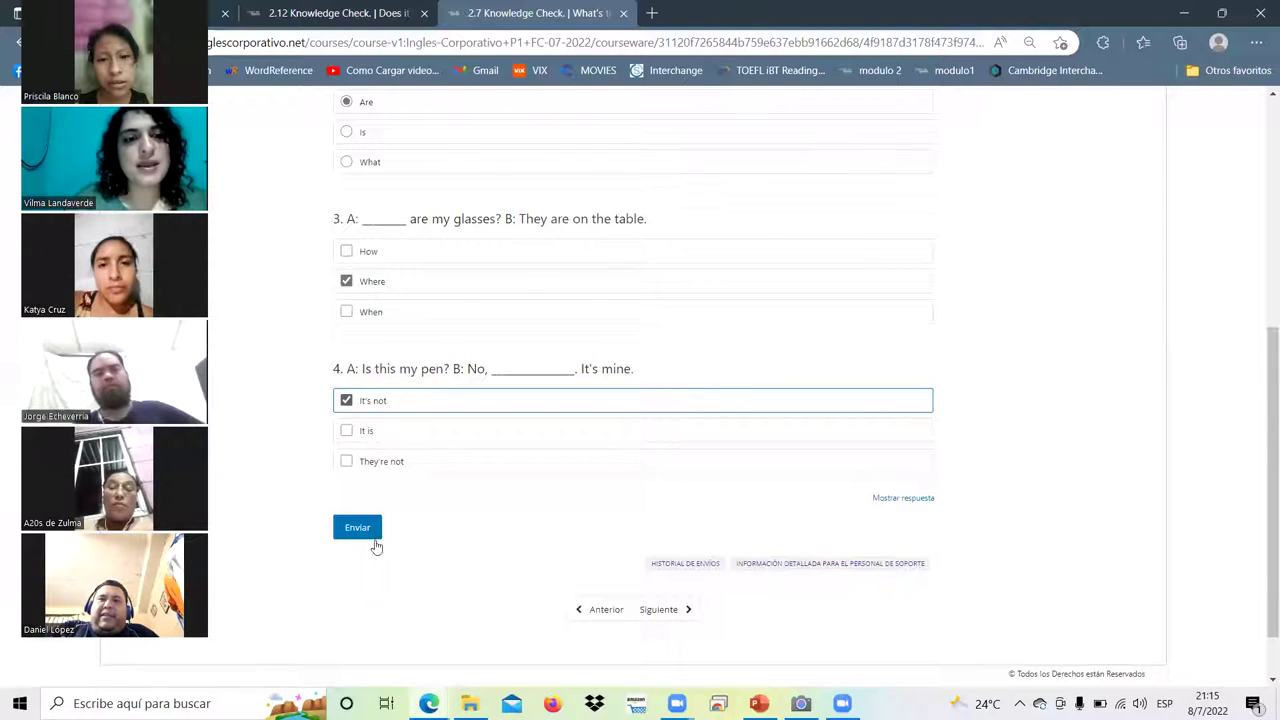
{"action": "left_click", "coordinate": [368, 535]}
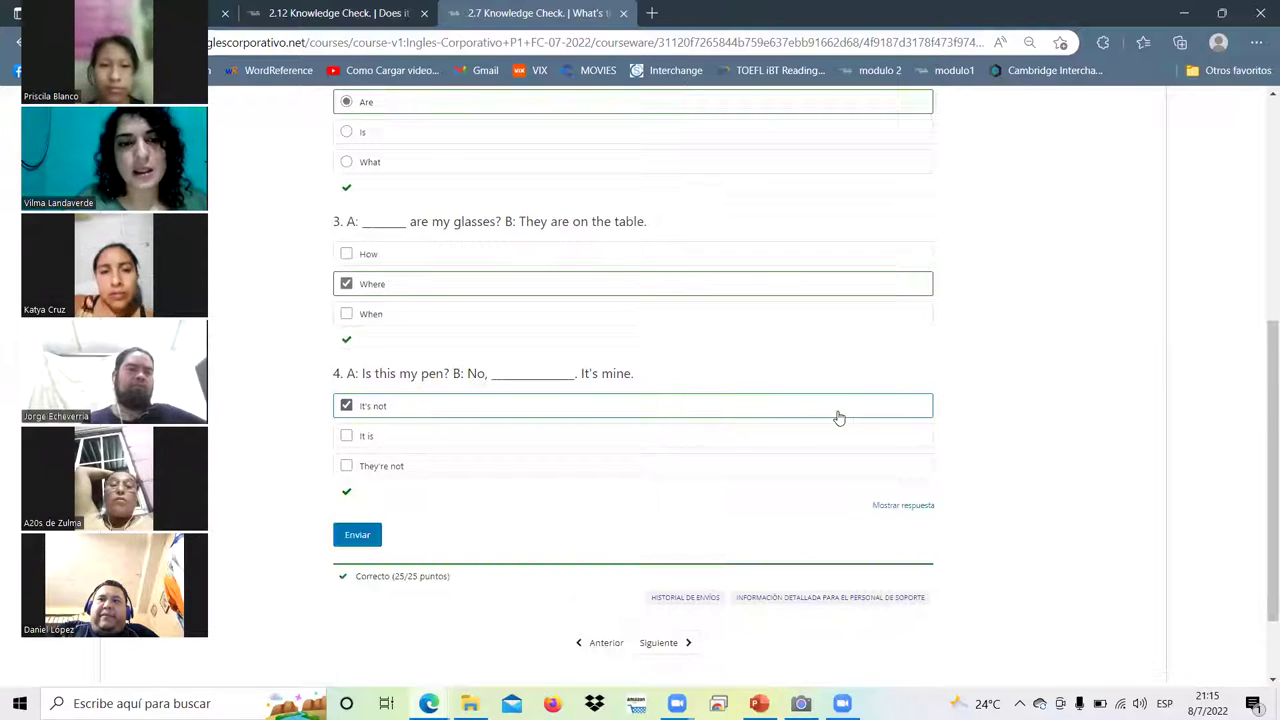
- Review the grading of all four answers in the knowledge check
{"action": "key", "text": "ctrl+plus"}
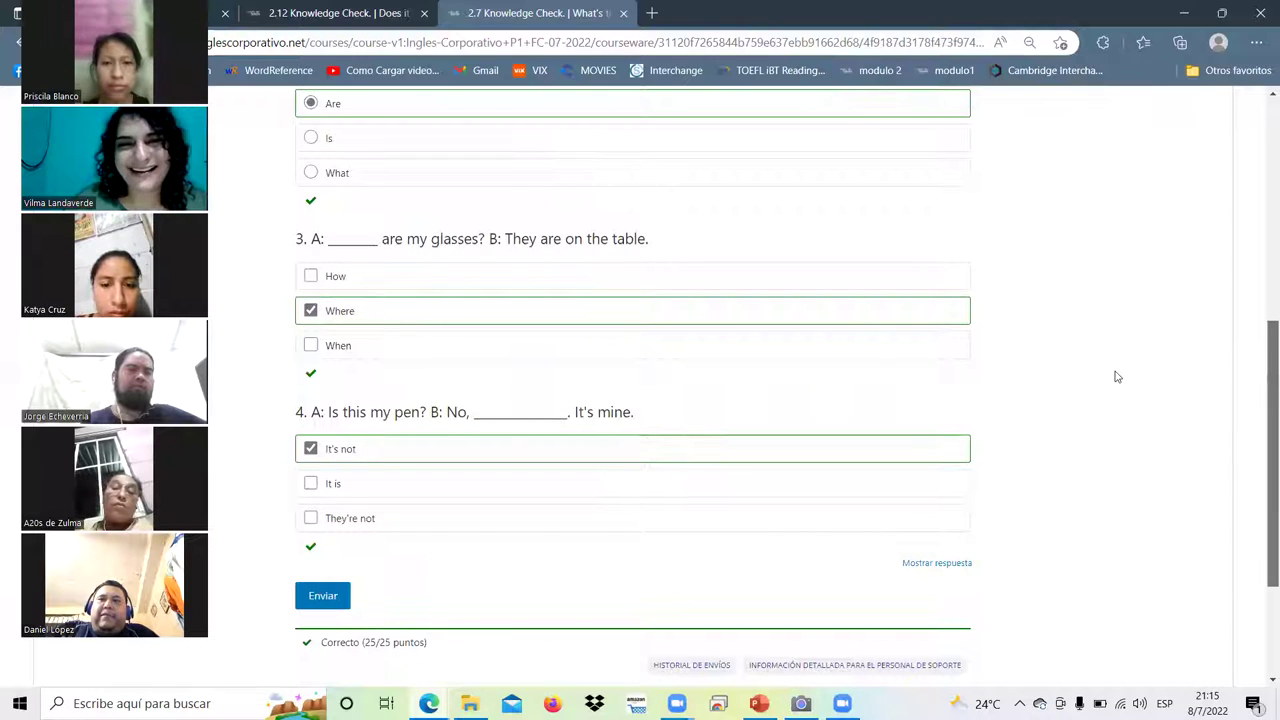
{"action": "scroll", "coordinate": [1117, 376], "scroll_direction": "down", "scroll_amount": 2}
{"action": "key", "text": "ctrl+minus"}
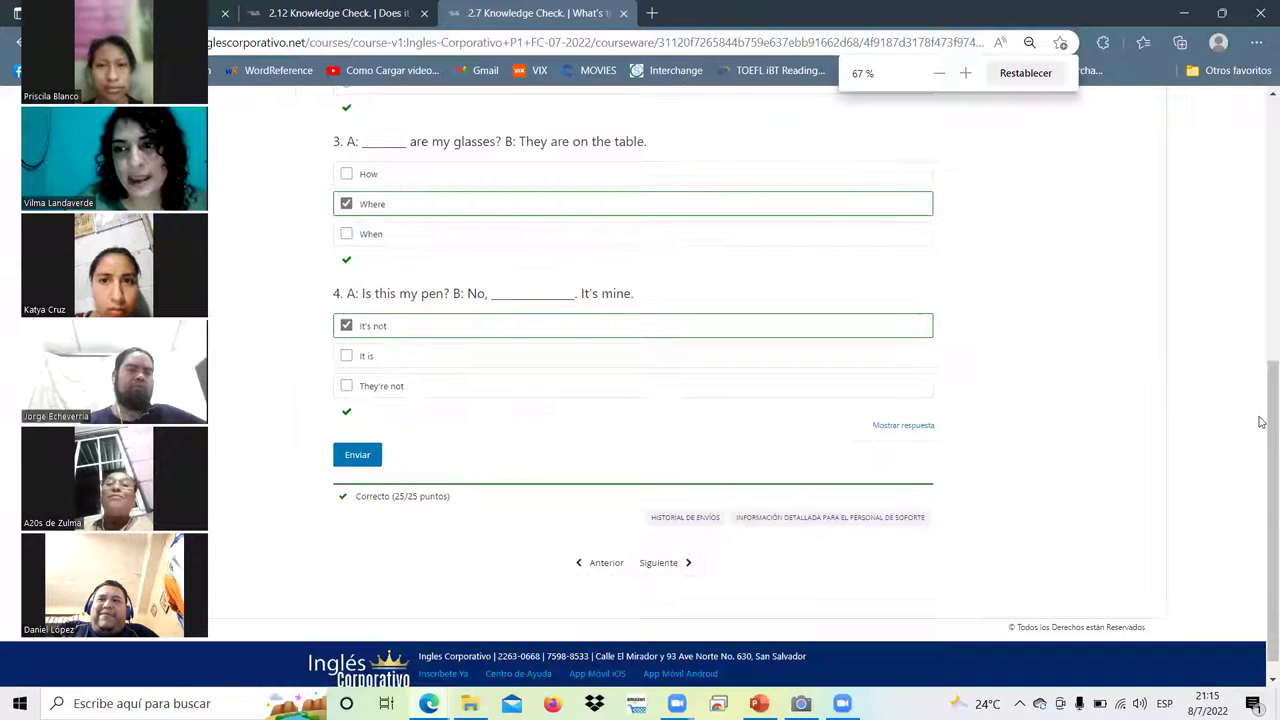
{"action": "scroll", "coordinate": [1260, 340], "scroll_direction": "up", "scroll_amount": 3}
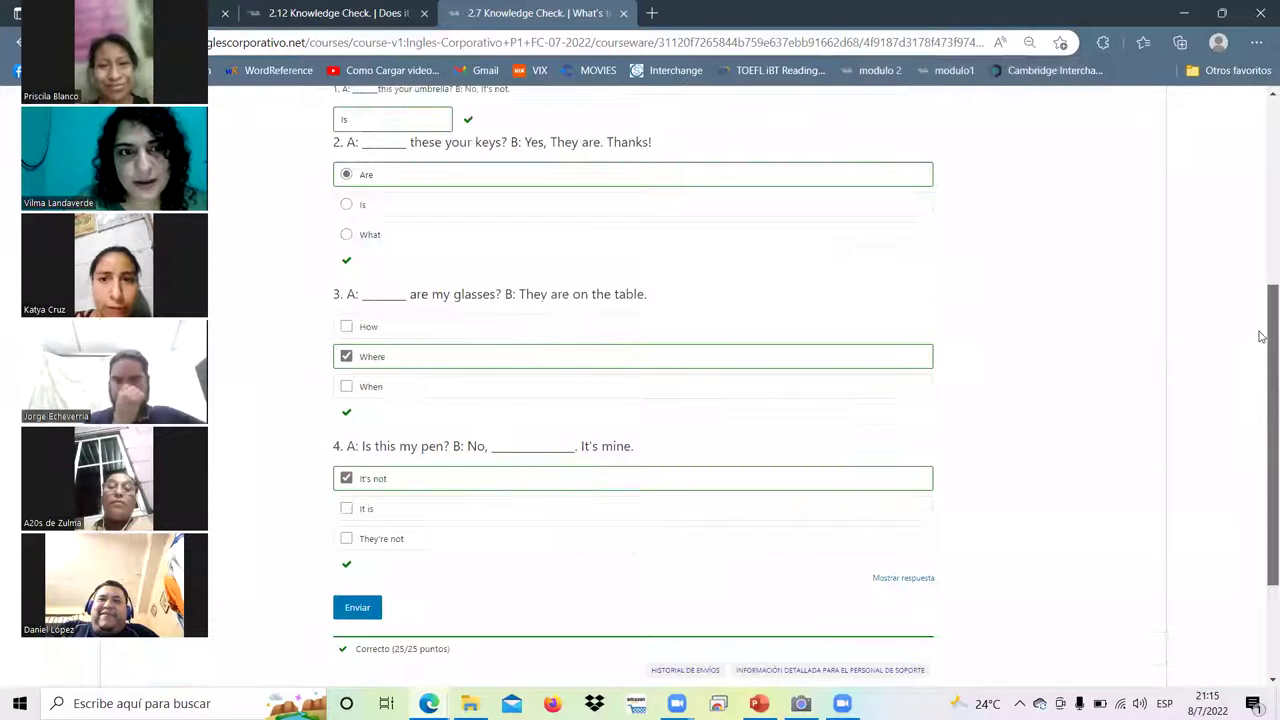
{"action": "scroll", "coordinate": [1260, 336], "scroll_direction": "up", "scroll_amount": 1}
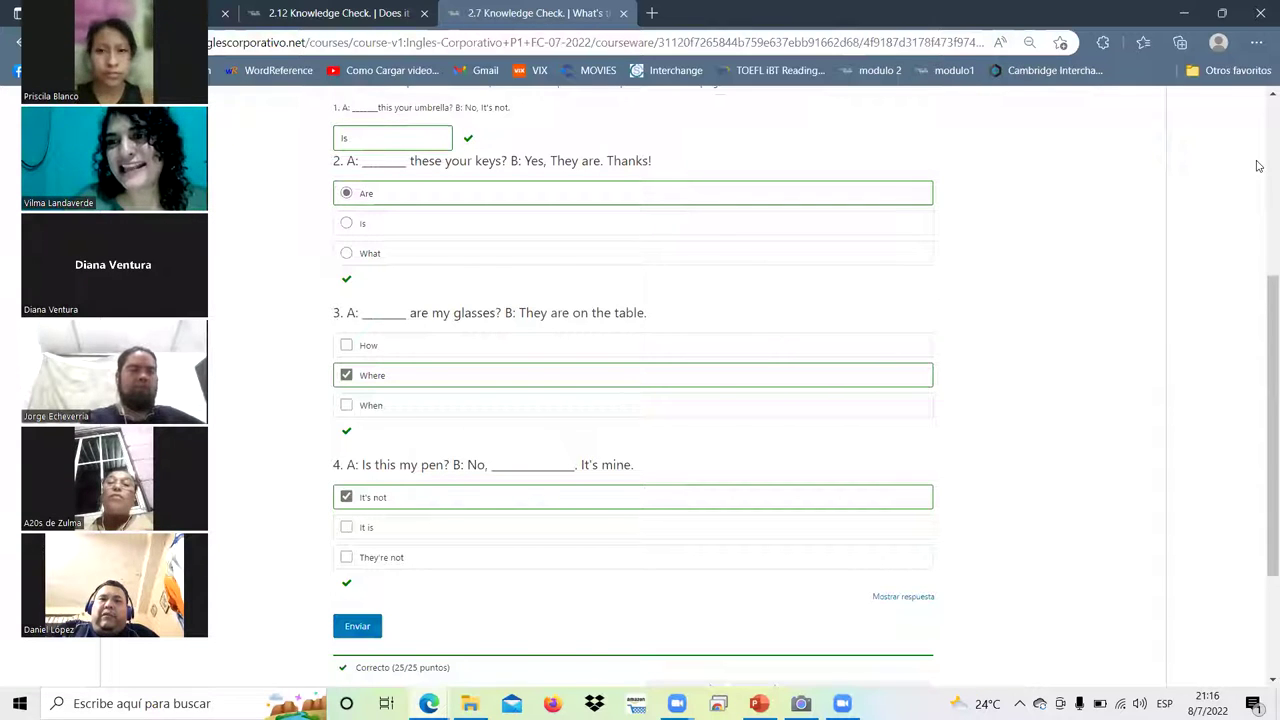
- Advance past the 2.8 Lesson Objective to 2.9 Prepositions and show its video in full screen
{"action": "scroll", "coordinate": [1258, 170], "scroll_direction": "up", "scroll_amount": 3}
{"action": "left_click", "coordinate": [1120, 284]}
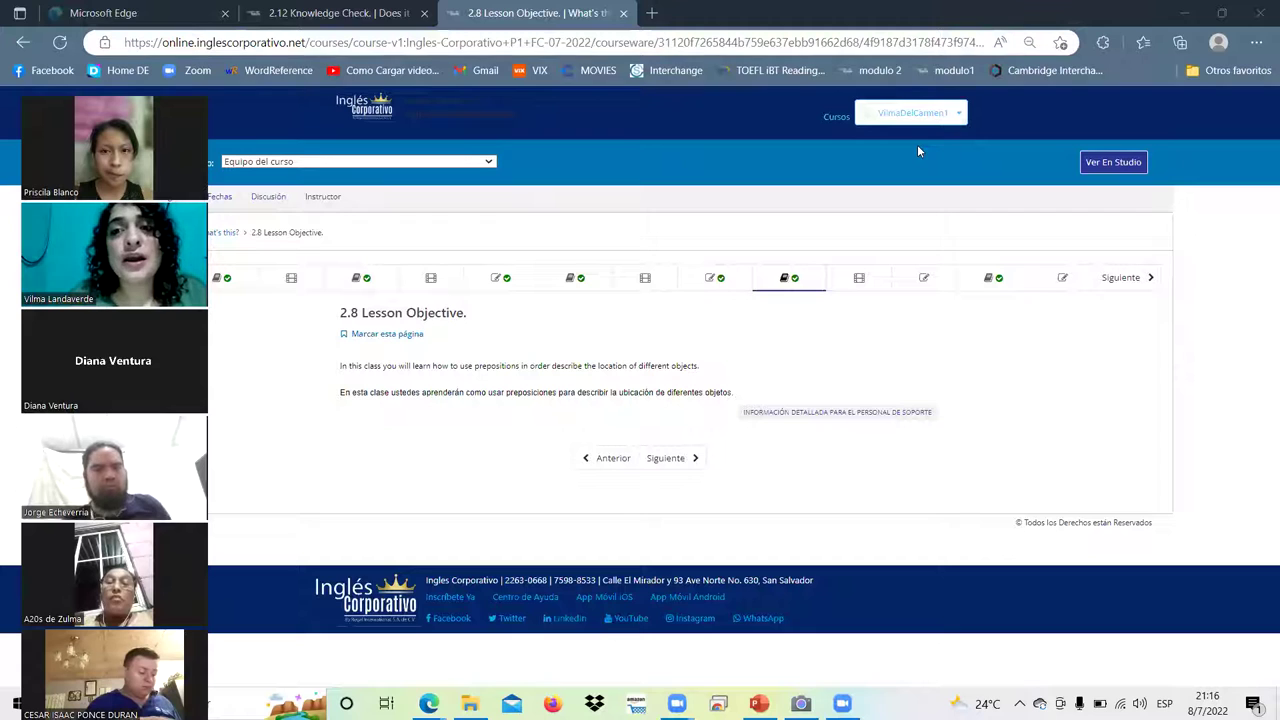
{"action": "left_click", "coordinate": [1151, 280]}
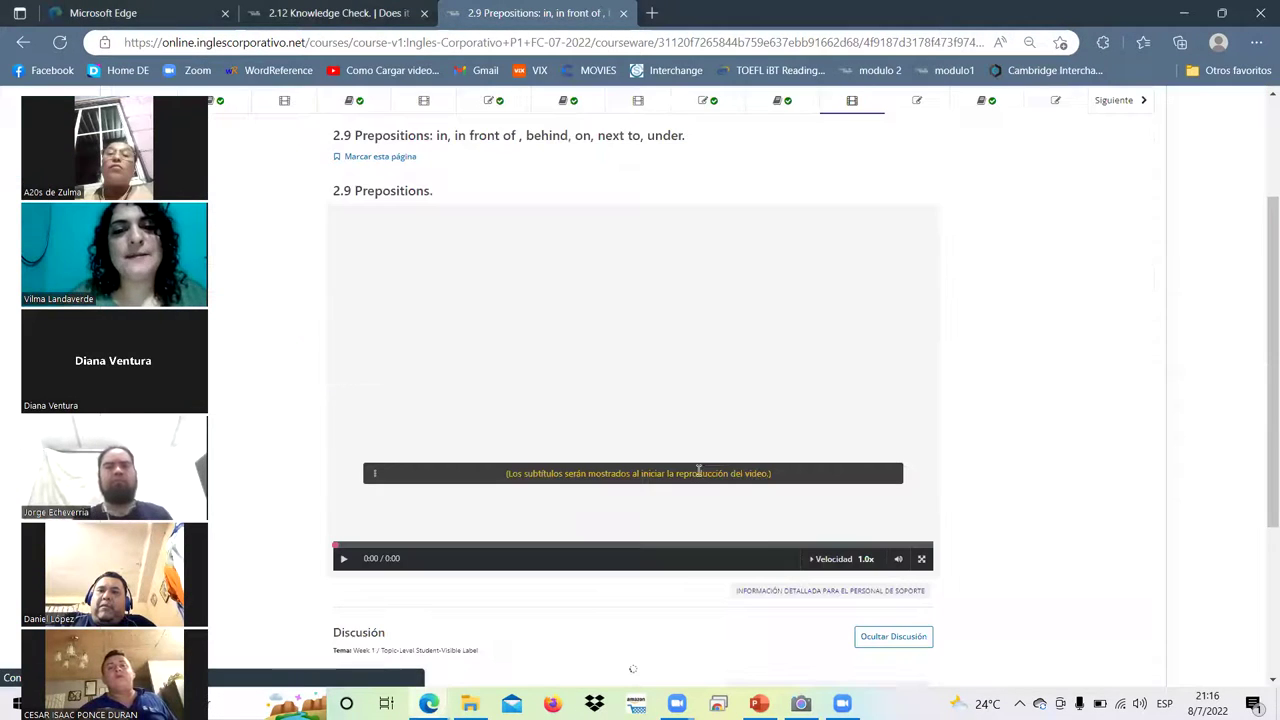
{"action": "scroll", "coordinate": [709, 419], "scroll_direction": "down", "scroll_amount": 1}
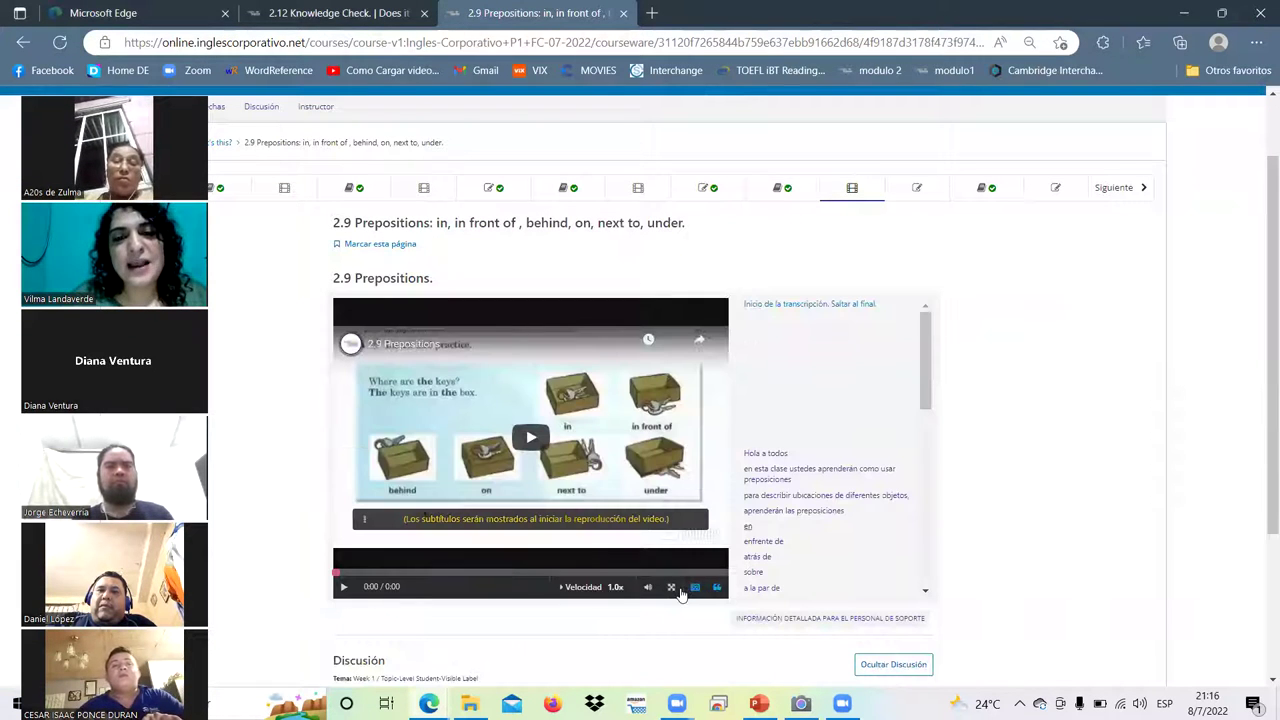
{"action": "left_click", "coordinate": [675, 588]}
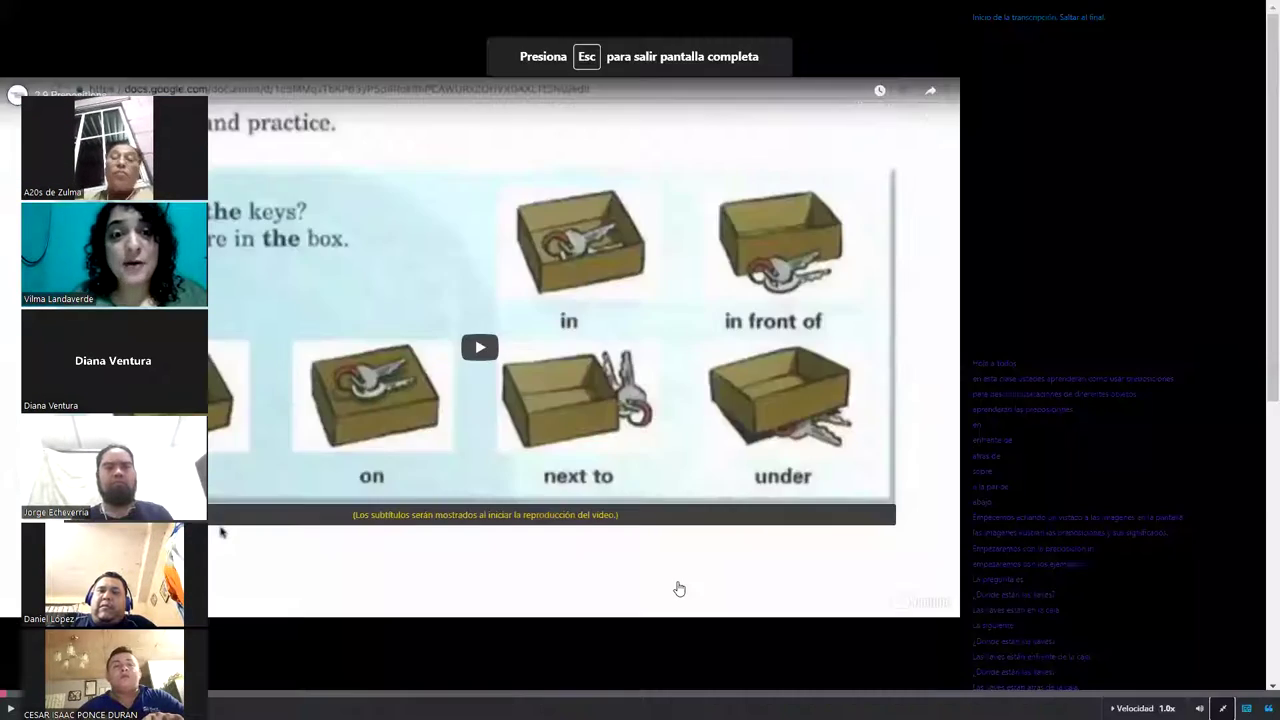